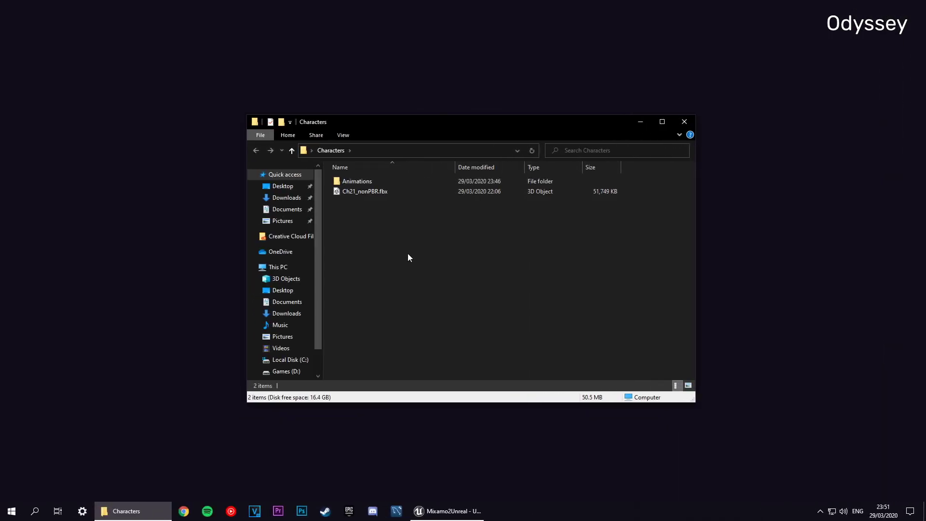
- Drag Ch21_nonPBR.fbx from the file window into the Unreal Content Browser
double_click(367, 181)
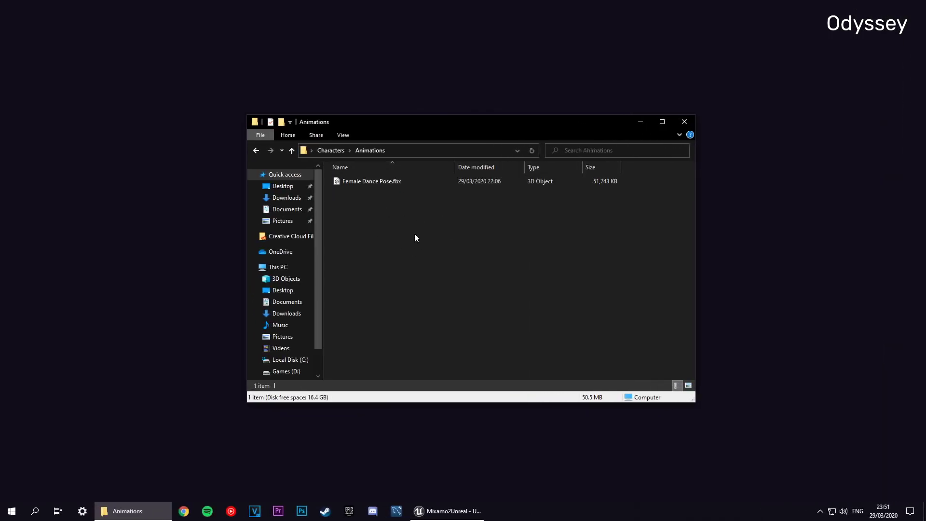
key("alt+Left")
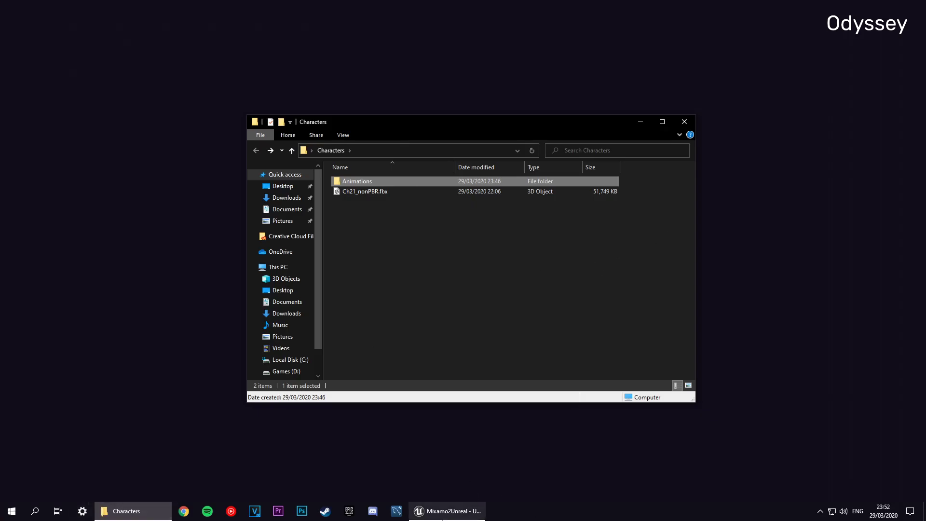
left_click(448, 511)
left_click_drag(410, 5, 709, 93)
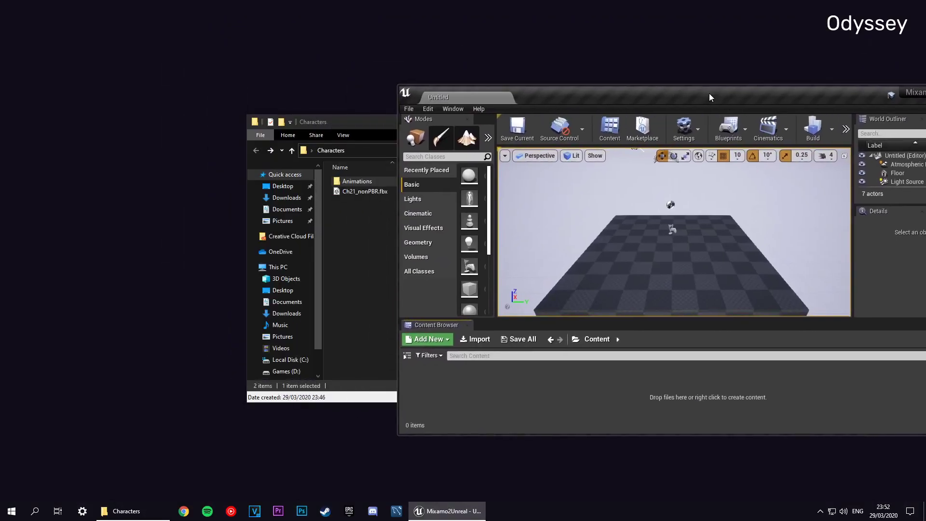
left_click_drag(345, 192, 511, 400)
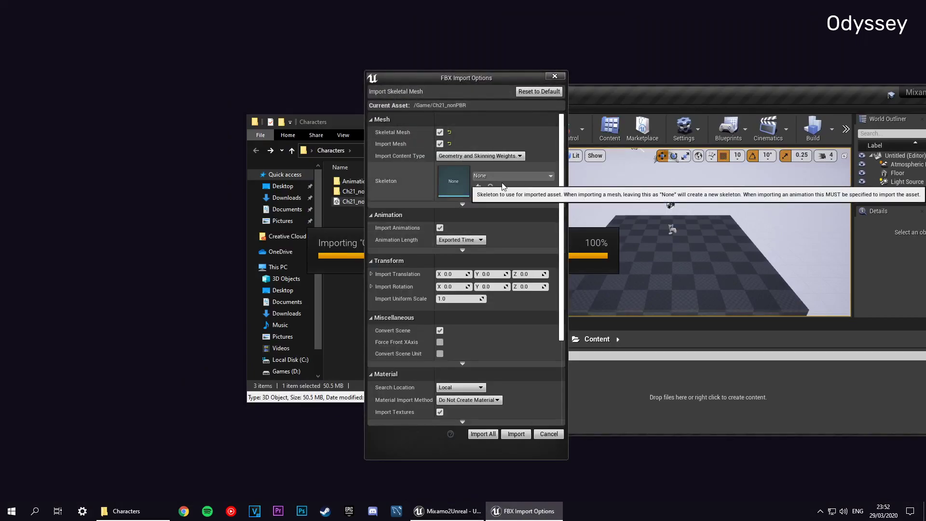
- Set Material Import Method to Create New Materials, disable Import Animations, and start the import
left_click(470, 402)
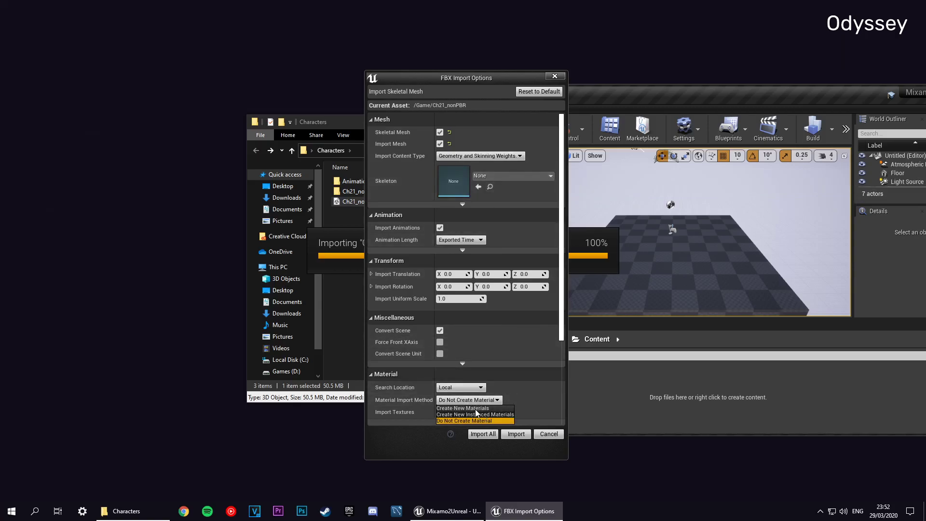
left_click(465, 408)
left_click(466, 399)
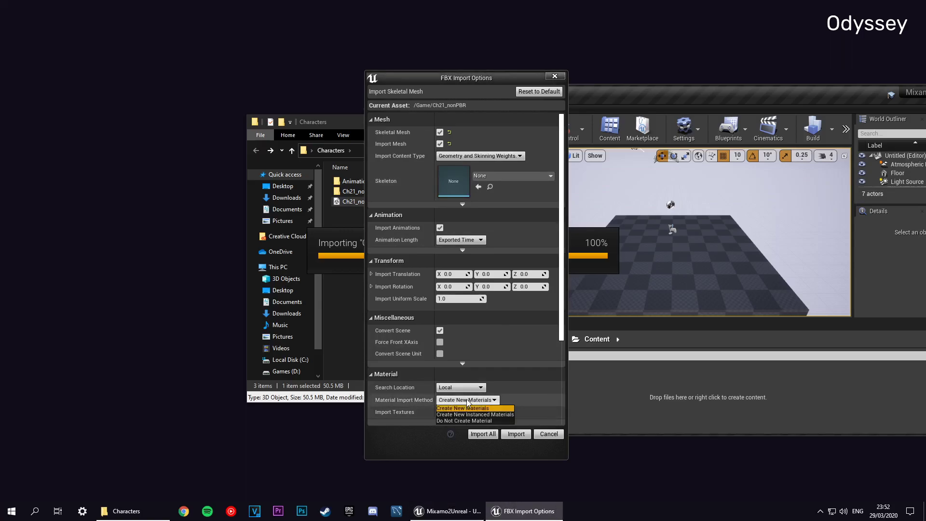
left_click(463, 407)
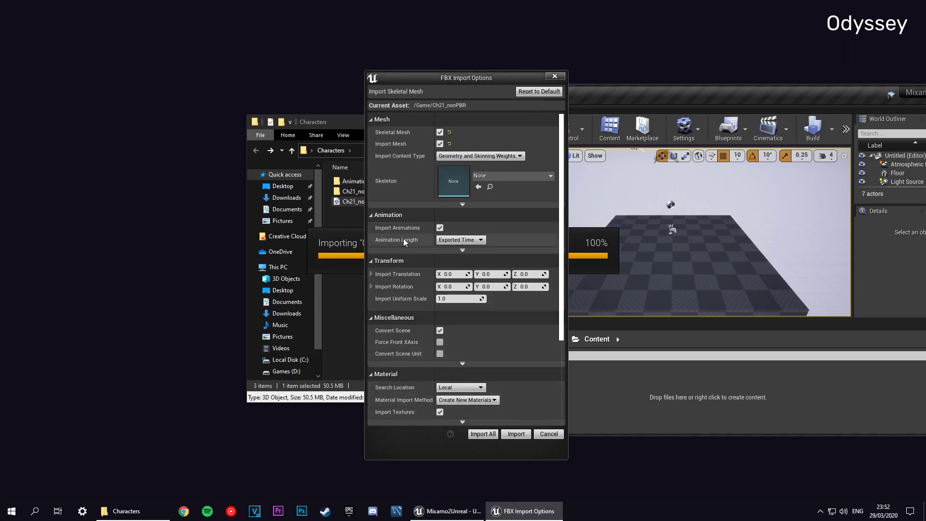
left_click(439, 229)
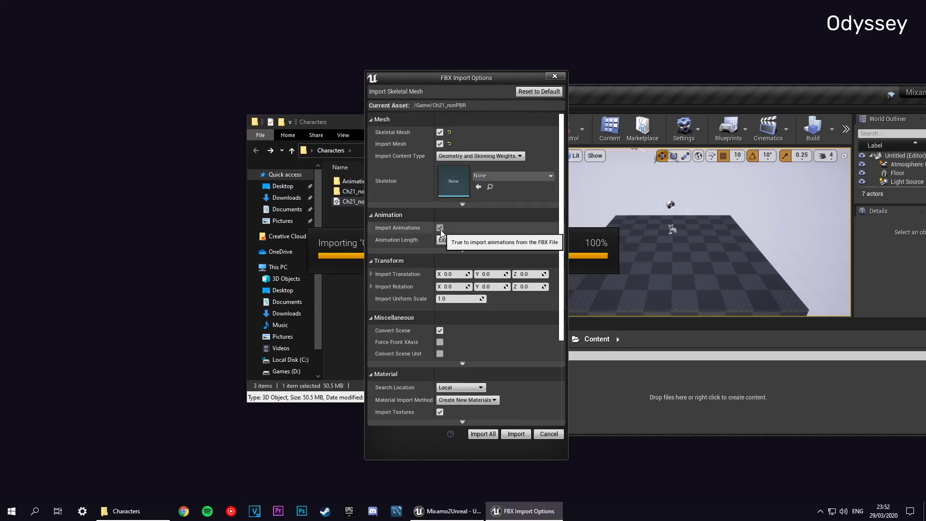
left_click(440, 228)
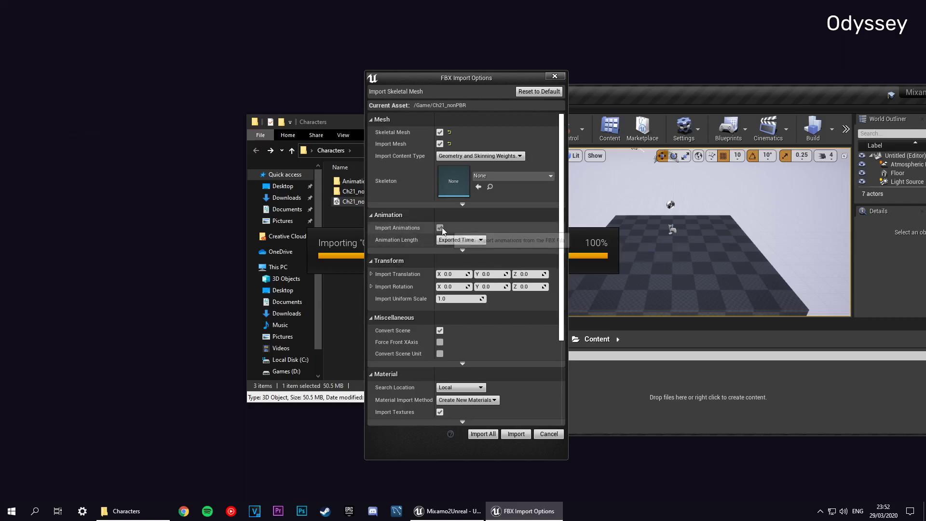
left_click(440, 228)
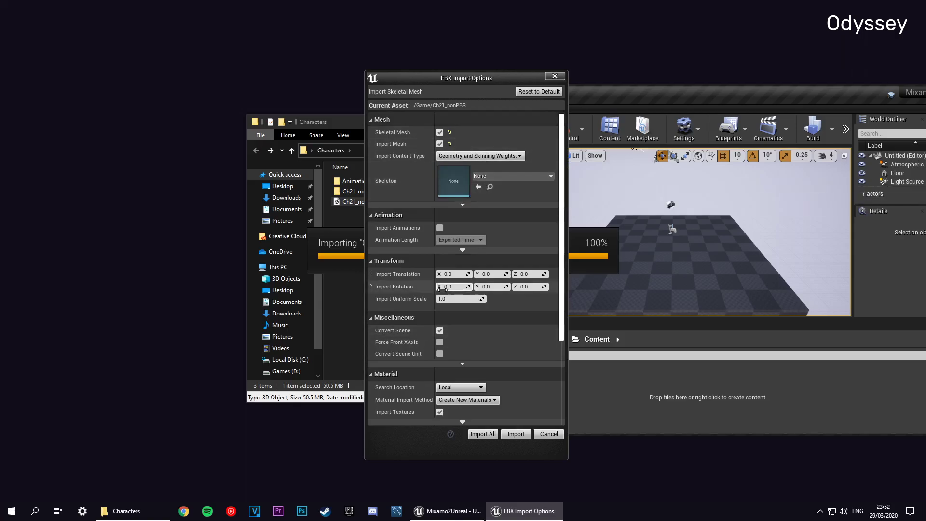
scroll(519, 359, "down", 5)
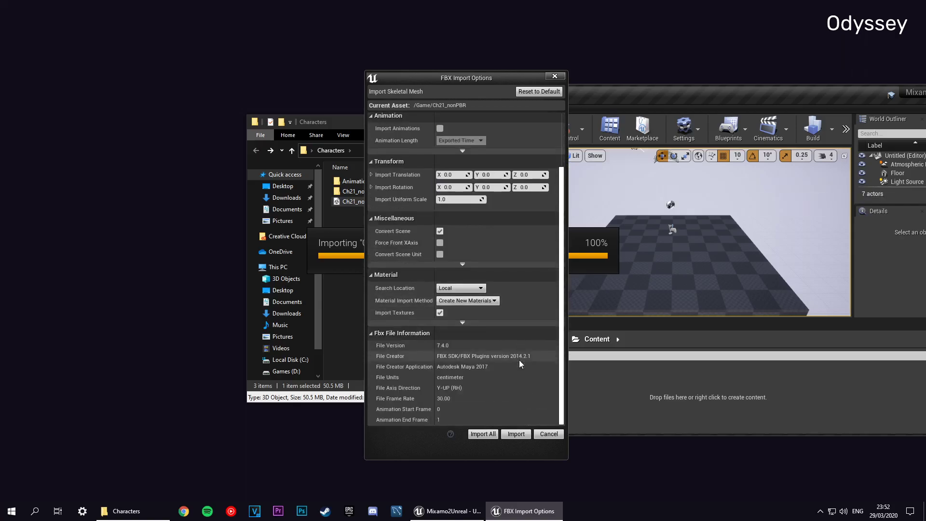
left_click(515, 434)
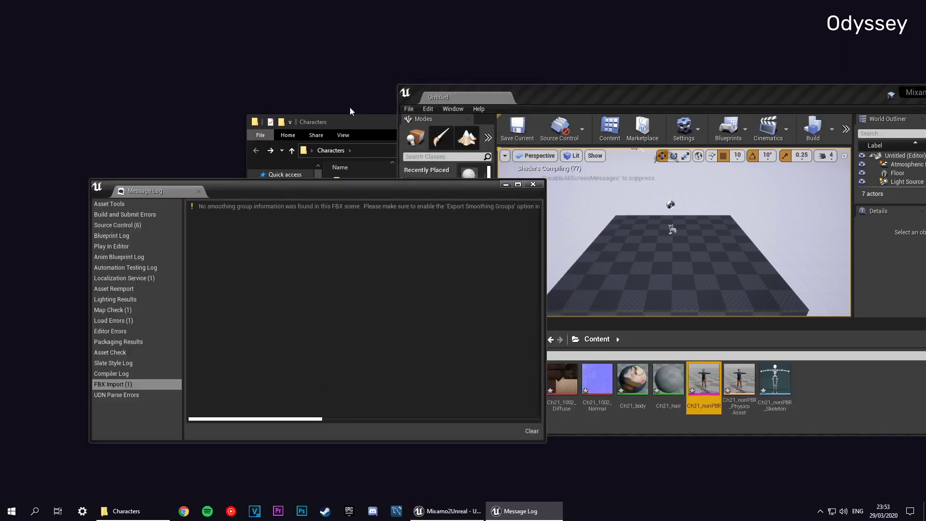
- Close the import Message Log and maximise the editor window
left_click_drag(430, 189, 537, 131)
left_click(639, 123)
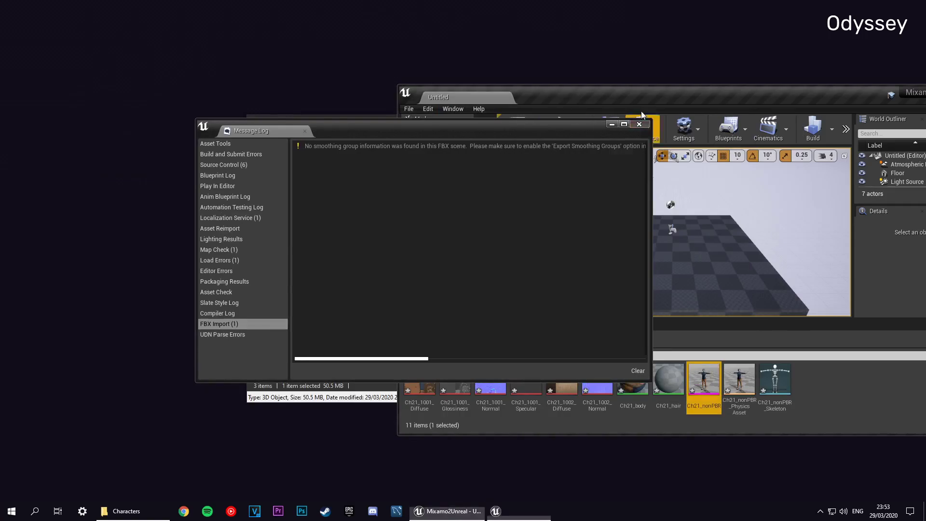
left_click_drag(641, 98, 459, 126)
double_click(459, 126)
left_click(434, 450)
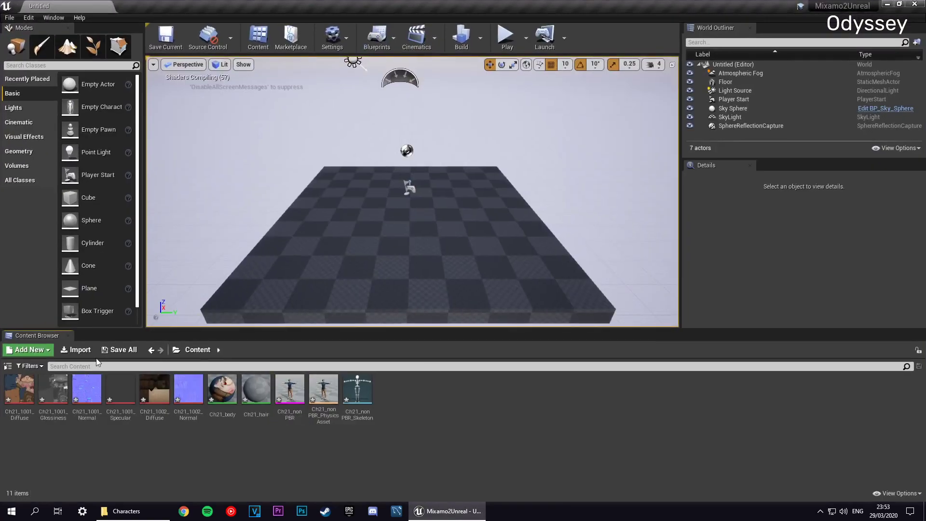
- Save all eleven newly imported Ch21 assets
left_click(119, 350)
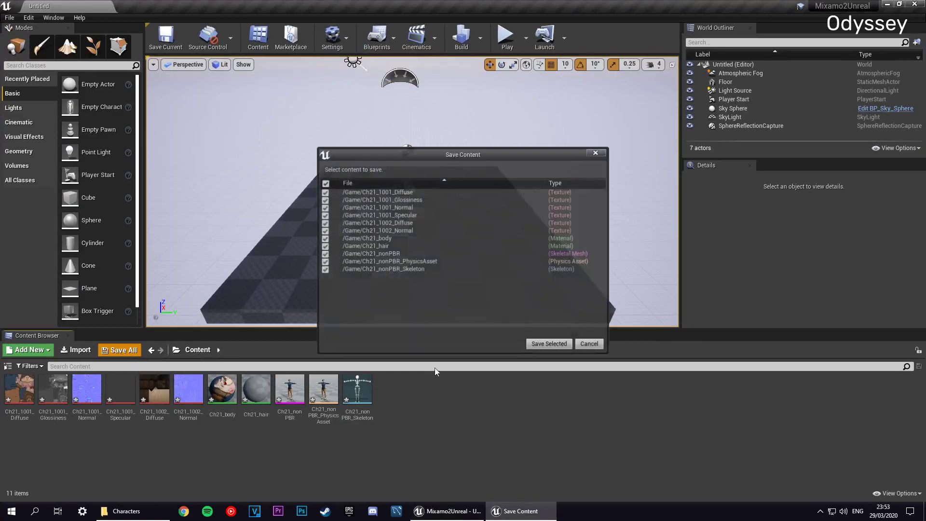
left_click(550, 344)
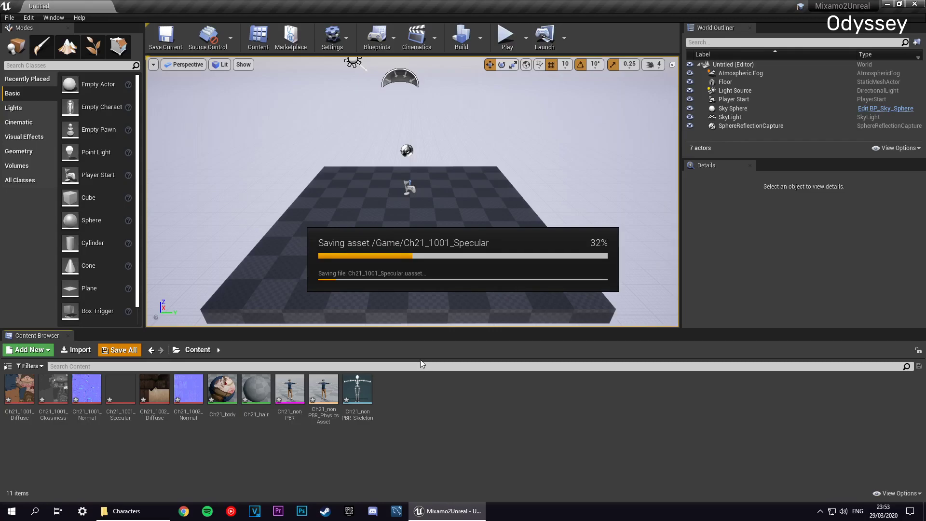
left_click(274, 389)
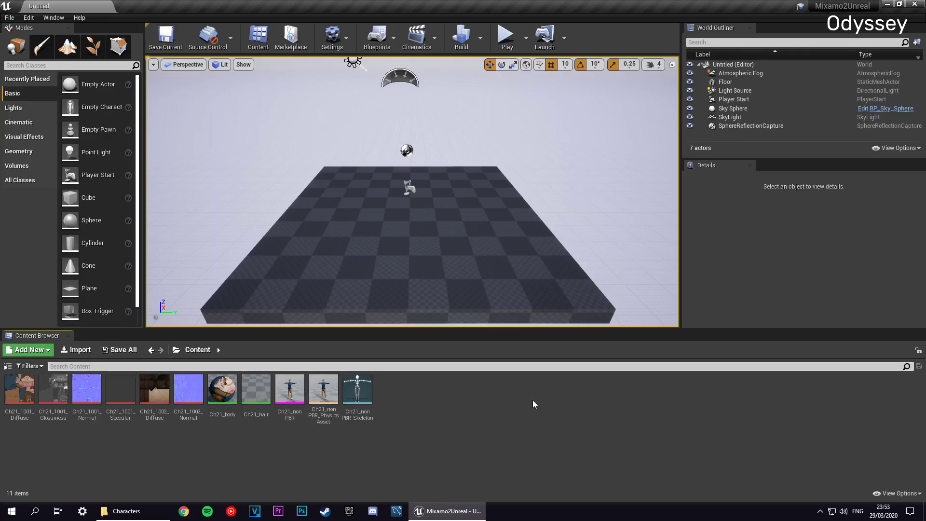
- Create a Textures folder and move the six Ch21 textures into it
right_click(199, 482)
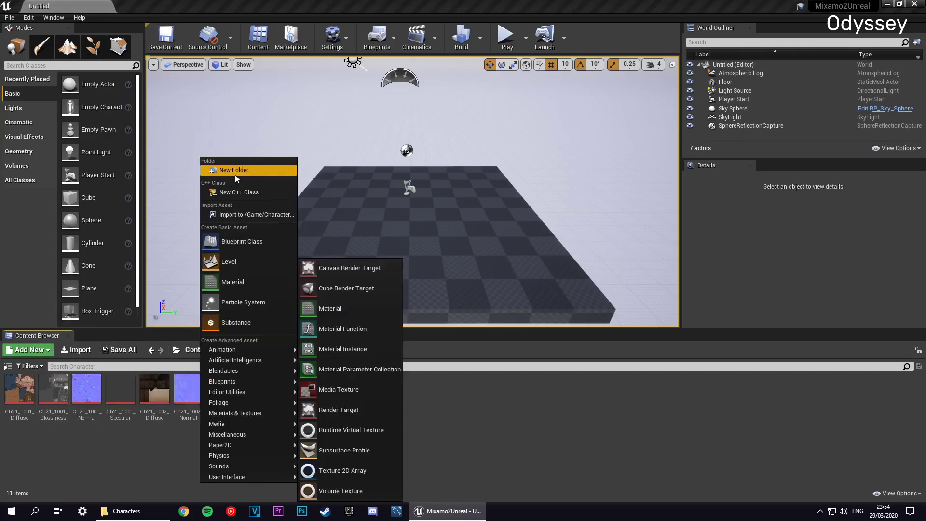
left_click(235, 170)
type("Textures")
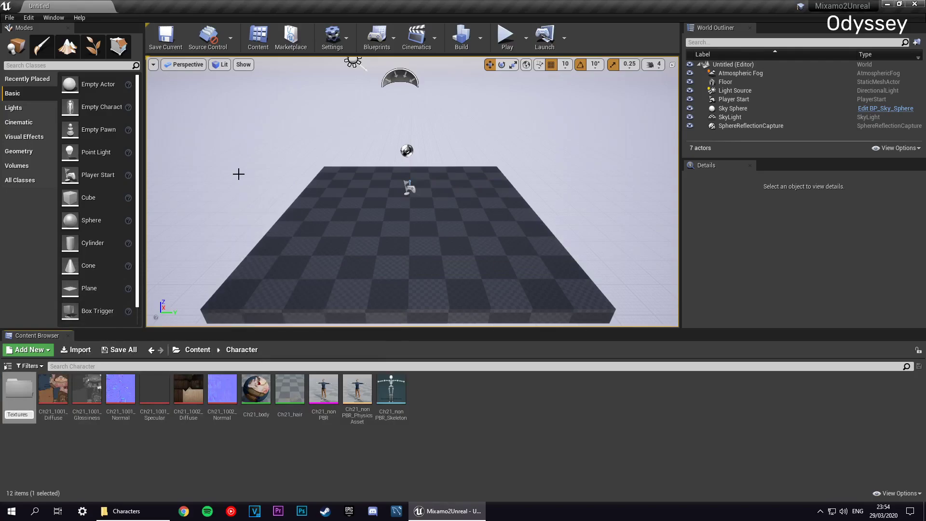
key("Return")
left_click(53, 390)
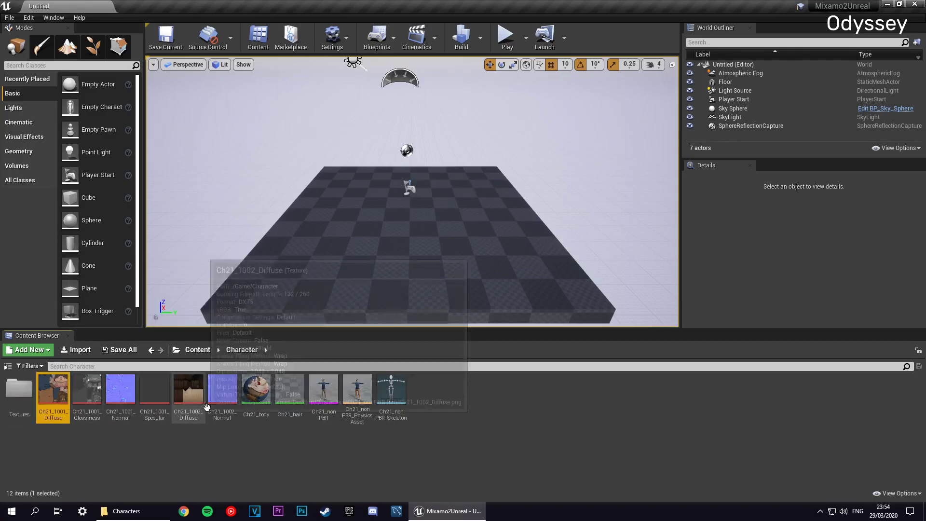
left_click(222, 390, "shift")
left_click_drag(222, 391, 27, 410)
left_click(34, 416)
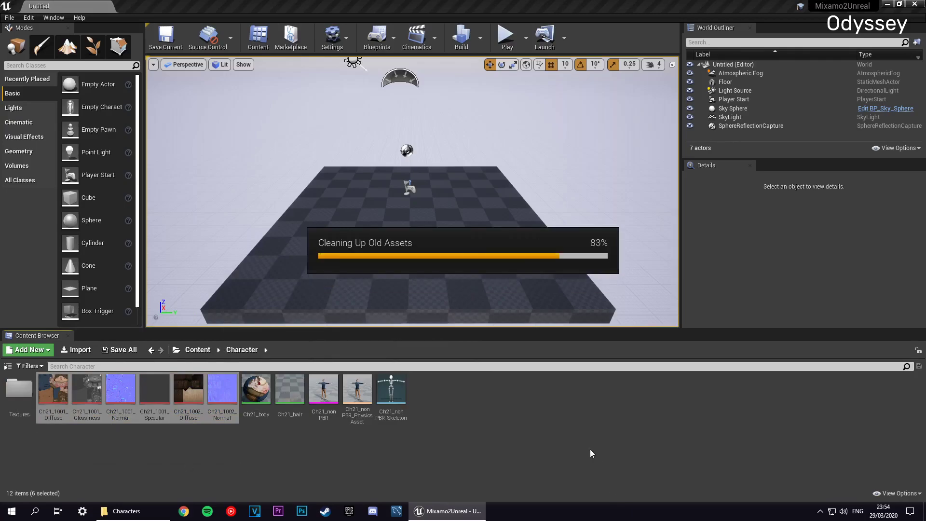
- Create a Materials folder and drag Ch21_body and Ch21_hair onto it
right_click(389, 436)
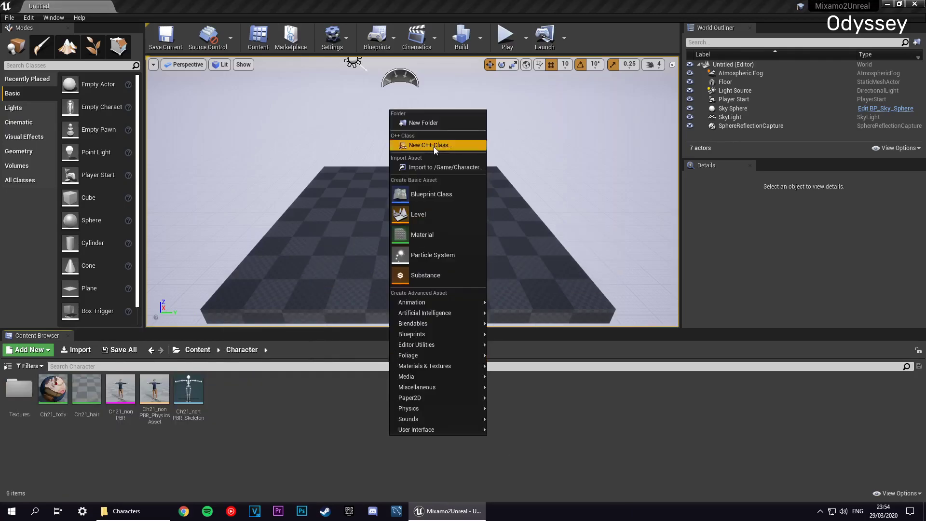
left_click(417, 120)
type("Ma")
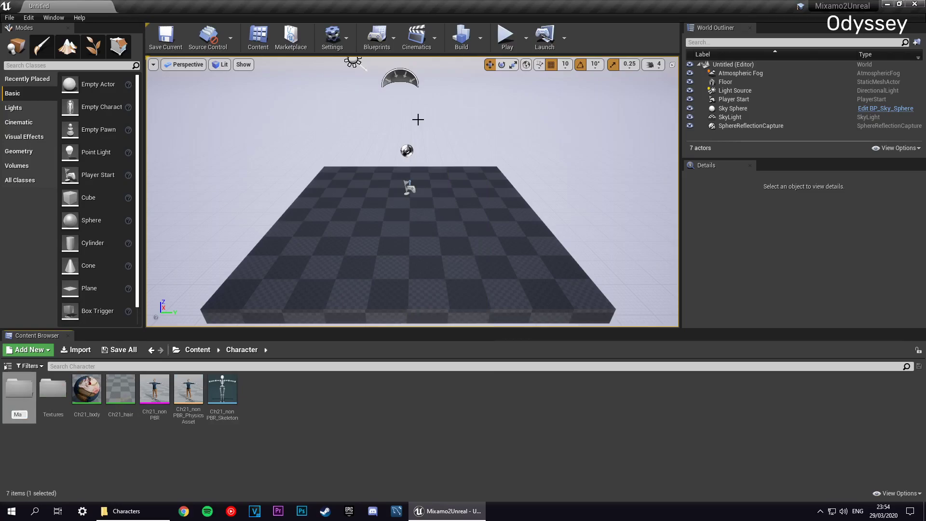
type("terials")
key("Return")
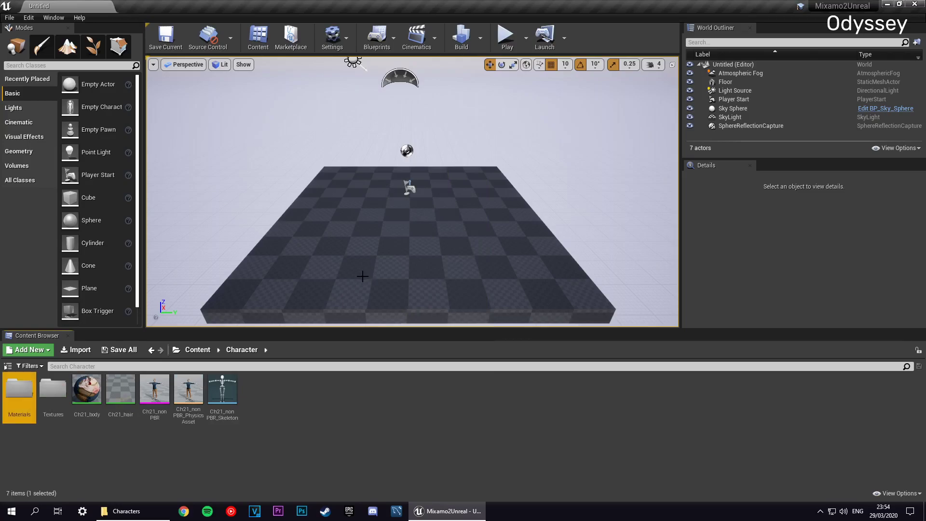
left_click(87, 389)
left_click(121, 388, "ctrl")
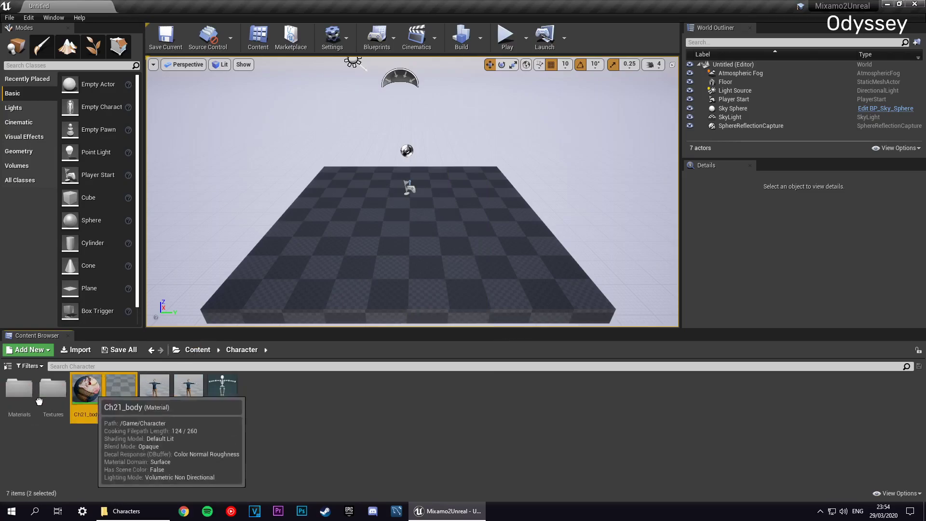
left_click_drag(39, 401, 34, 404)
- Confirm moving the two materials, then place Ch21_nonPBR in the level and view it up close
left_click(53, 414)
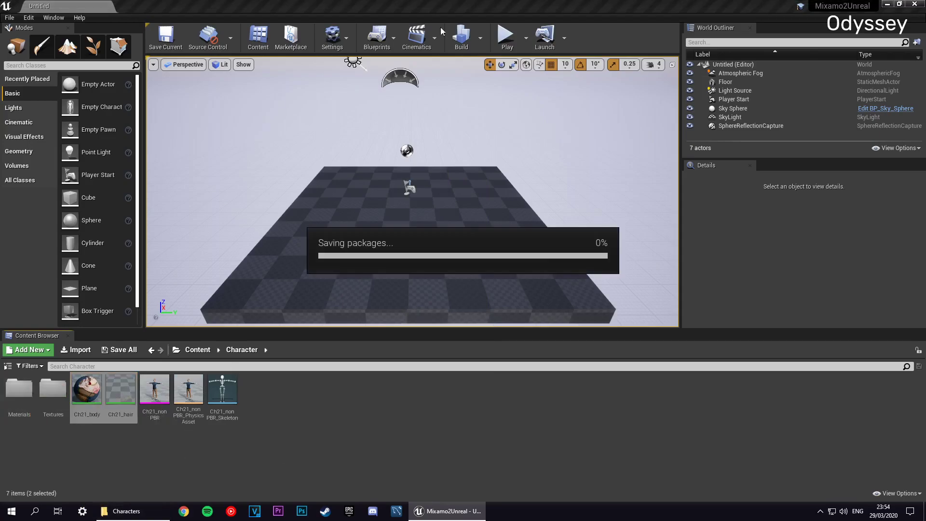
right_click_drag(392, 235, 366, 208)
left_click_drag(87, 390, 410, 261)
scroll(394, 166, "up", 5)
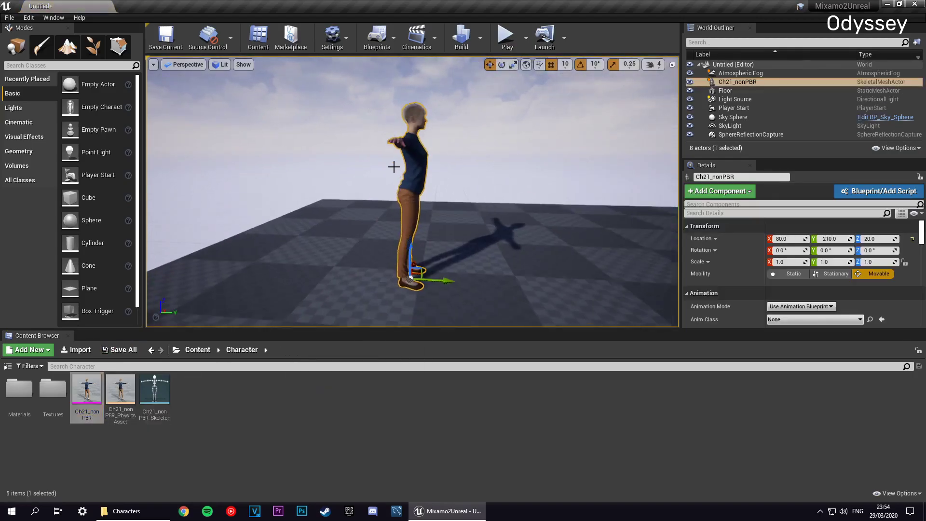
left_click_drag(464, 169, 465, 138, "alt")
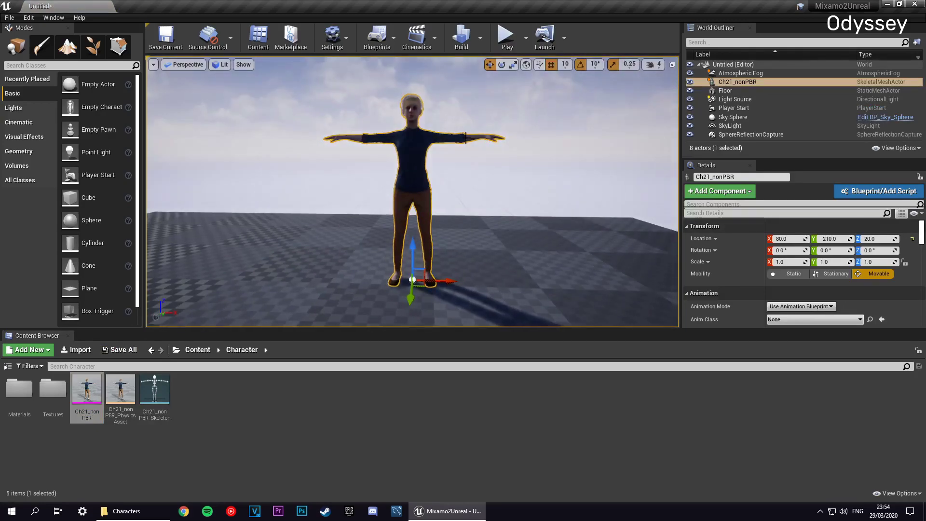
right_click_drag(351, 130, 351, 121)
left_click_drag(325, 179, 324, 180, "alt")
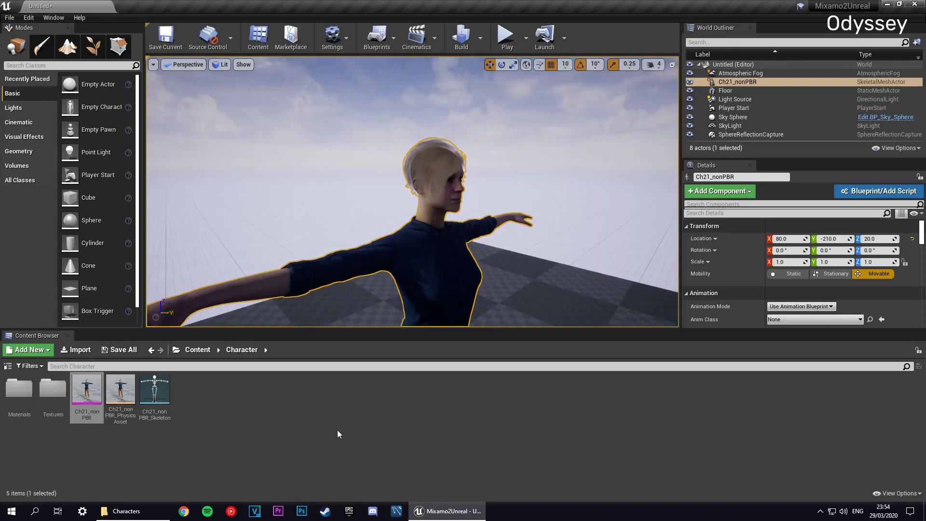
- Open Ch21_hair from the Materials folder and reposition the Diffuse and normal map samples
double_click(19, 388)
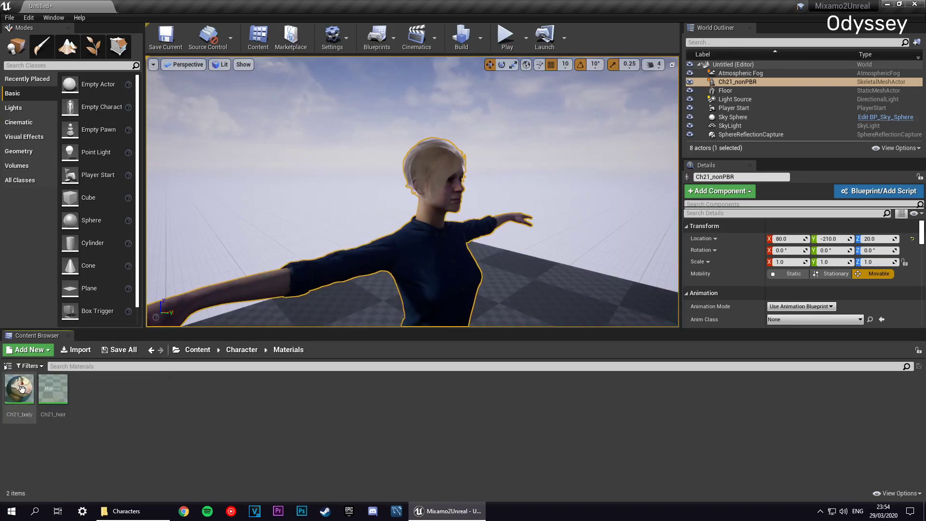
double_click(57, 390)
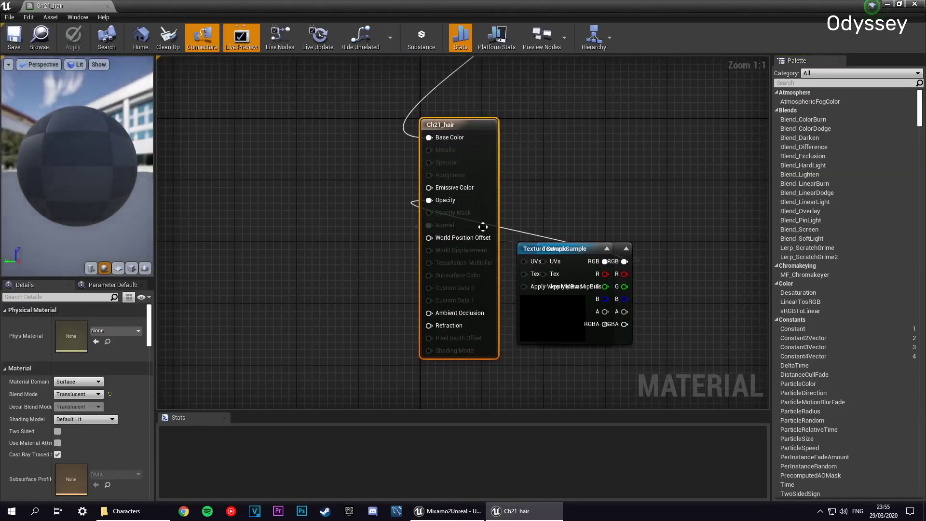
left_click(265, 168)
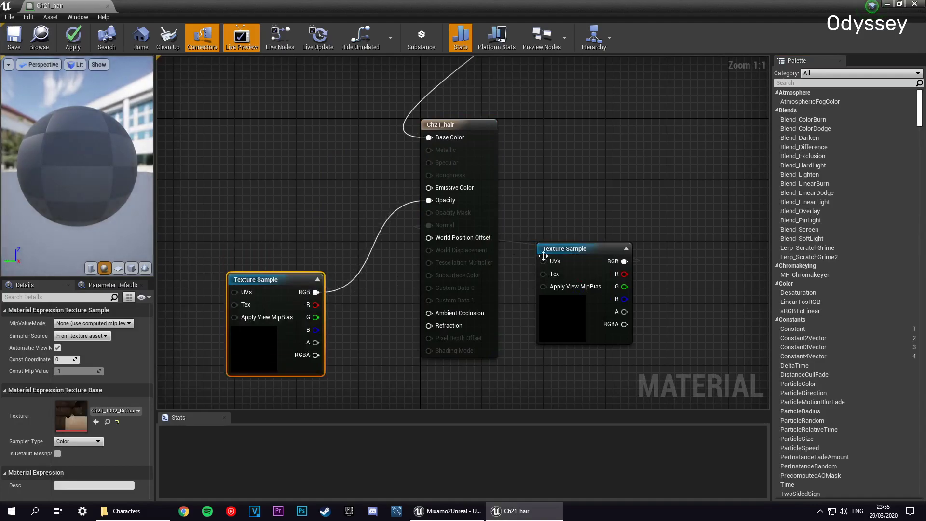
left_click_drag(232, 170, 271, 340)
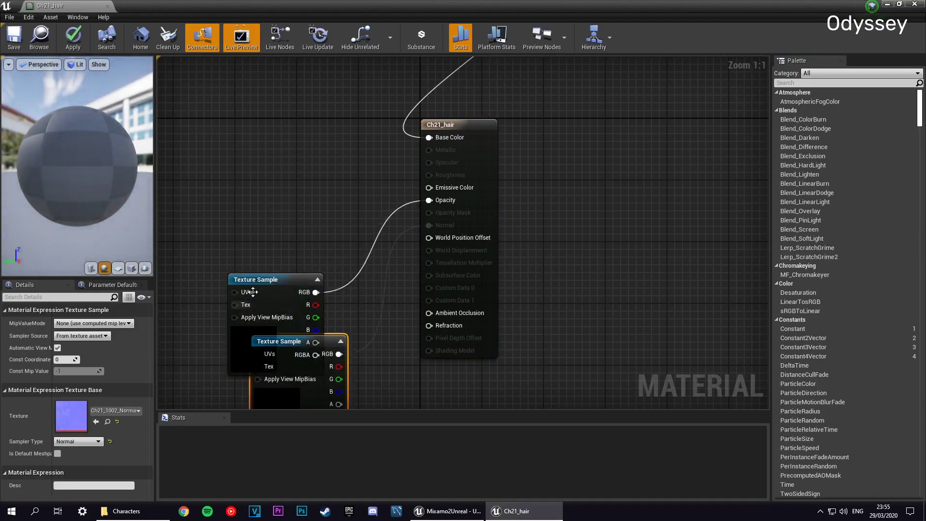
left_click_drag(254, 292, 272, 195)
left_click_drag(292, 355, 278, 324)
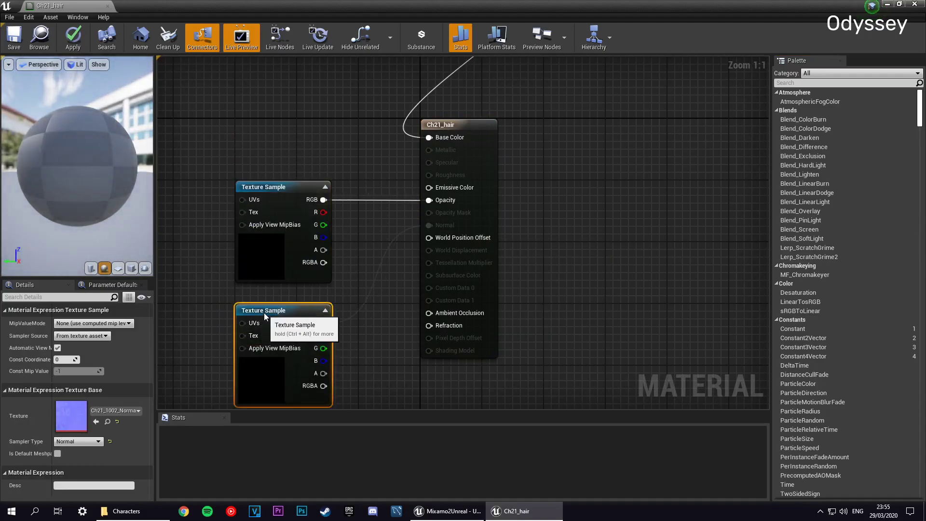
- Align the three texture samples in a column beside the Ch21_hair result node
right_click_drag(213, 265, 219, 294)
scroll(219, 294, "down", 3)
left_click_drag(475, 145, 261, 192)
scroll(260, 192, "up", 4)
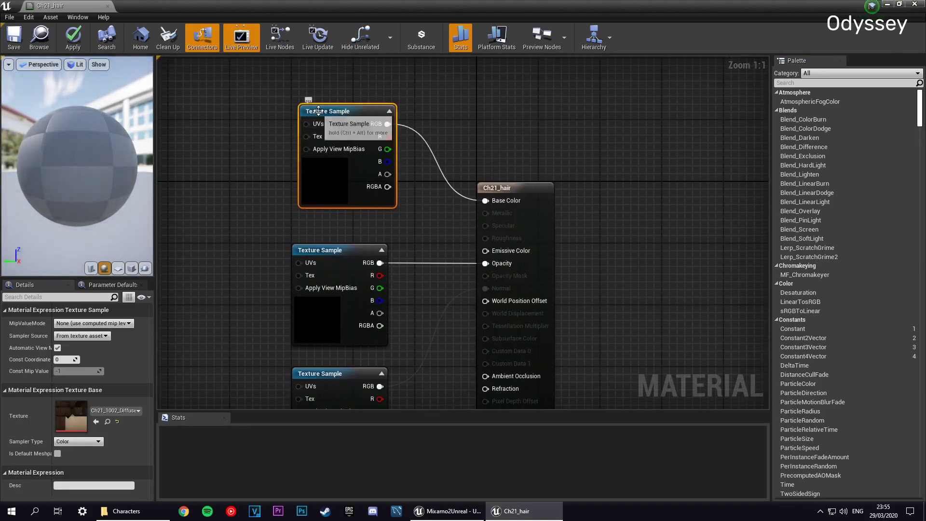
right_click_drag(247, 151, 306, 110)
left_click_drag(324, 136, 359, 382)
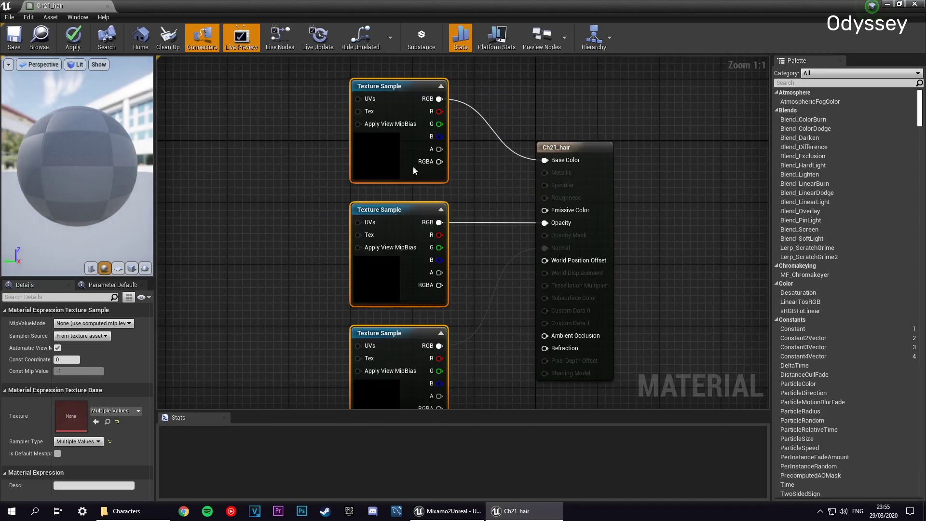
left_click_drag(398, 94, 398, 155)
left_click(270, 376)
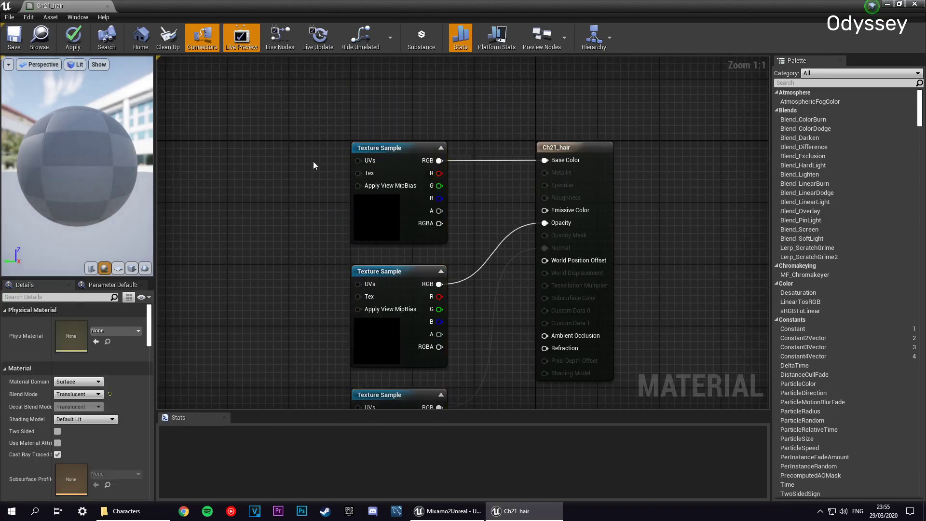
right_click_drag(270, 376, 251, 253)
right_click_drag(502, 309, 349, 356)
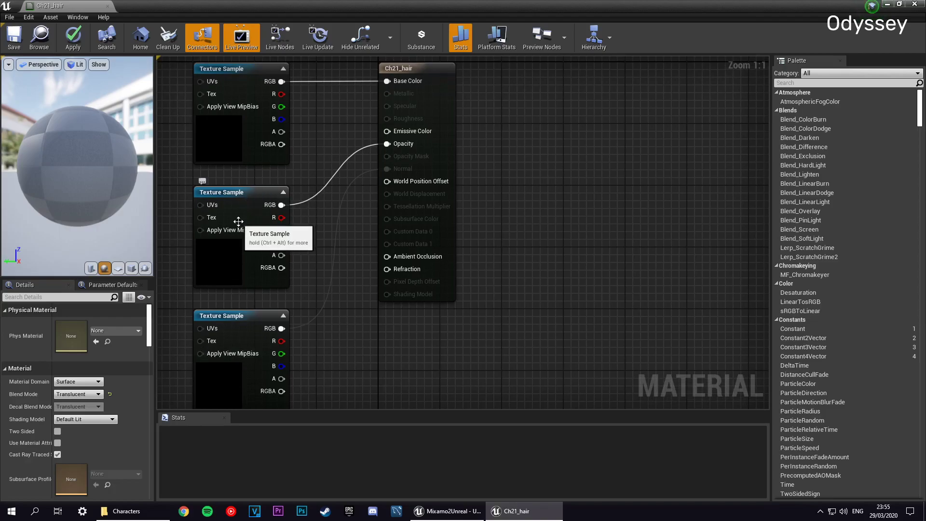
- Break the Opacity link and wire the middle texture sample's alpha pin into Opacity Mask
left_click(243, 240)
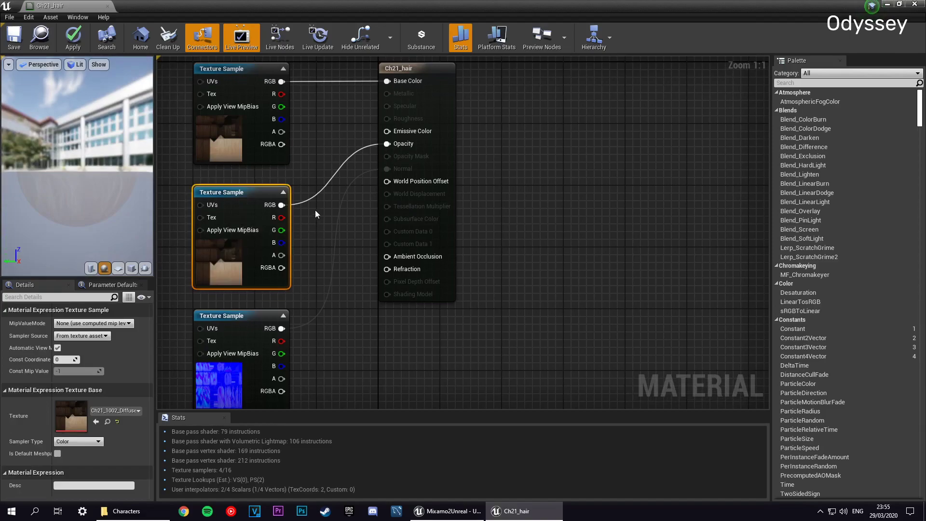
right_click_drag(314, 246, 381, 244)
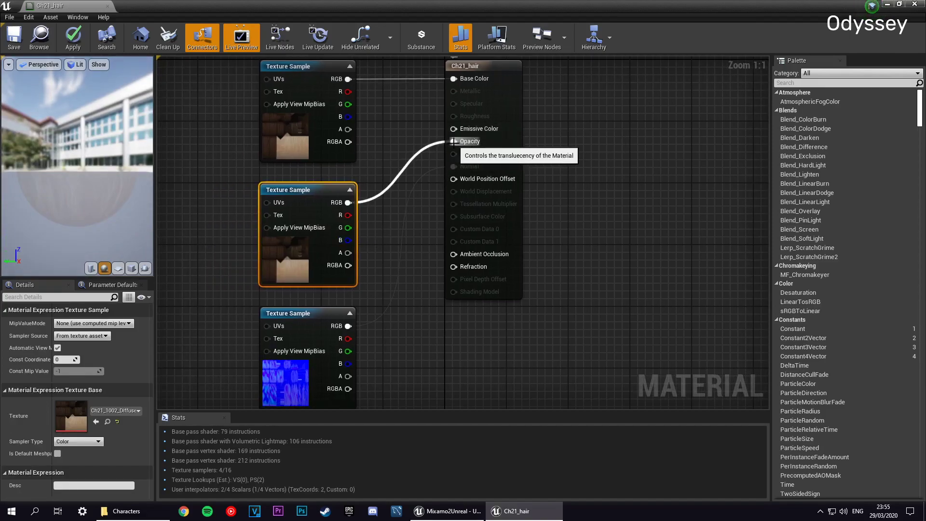
left_click(452, 141, "alt")
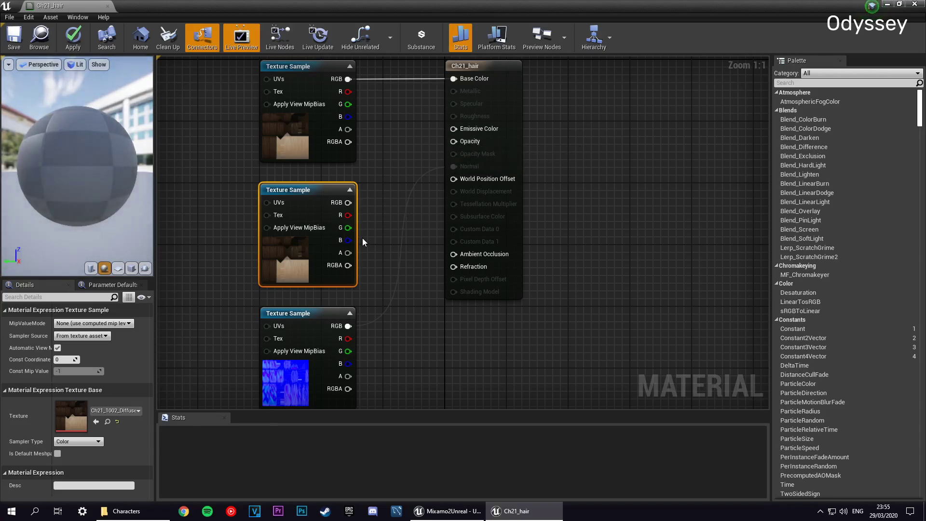
left_click_drag(348, 253, 453, 154)
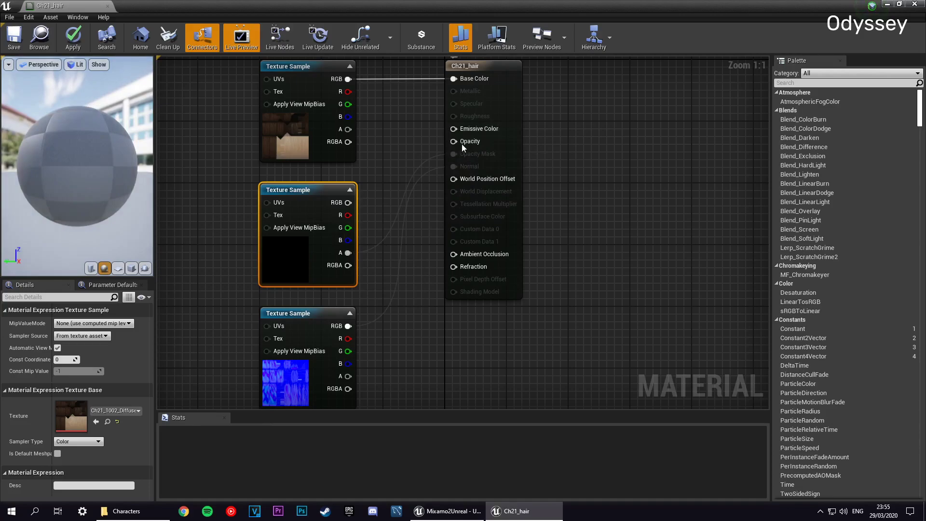
right_click_drag(612, 124, 545, 206)
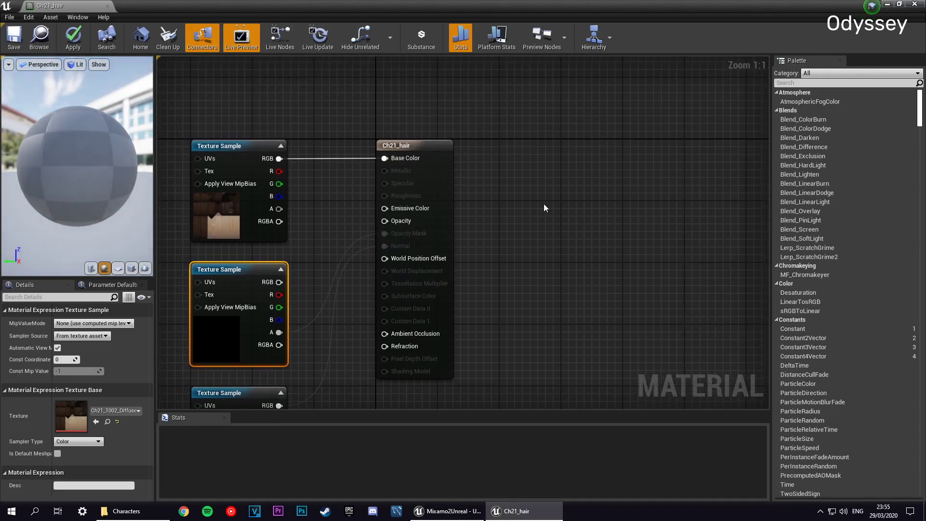
left_click(427, 163)
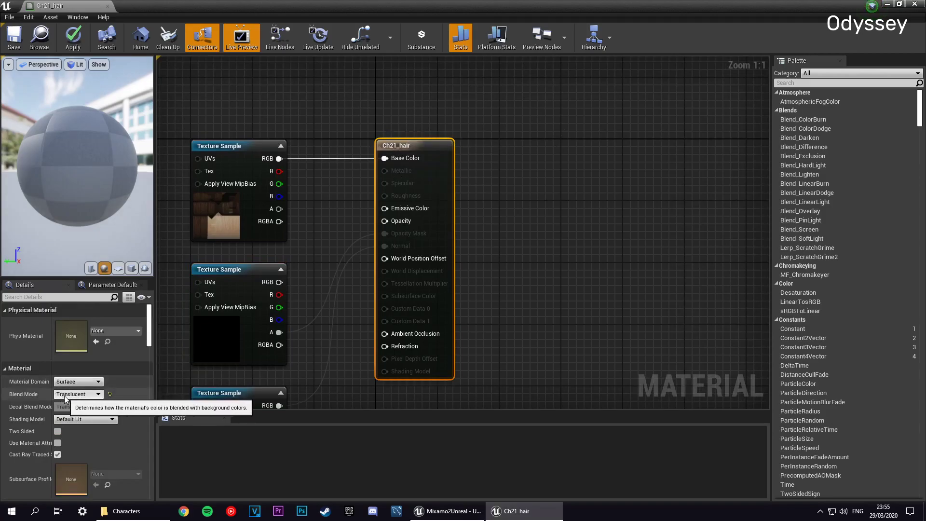
- Set Ch21_hair's Blend Mode to Masked, then apply and save the material
left_click(78, 394)
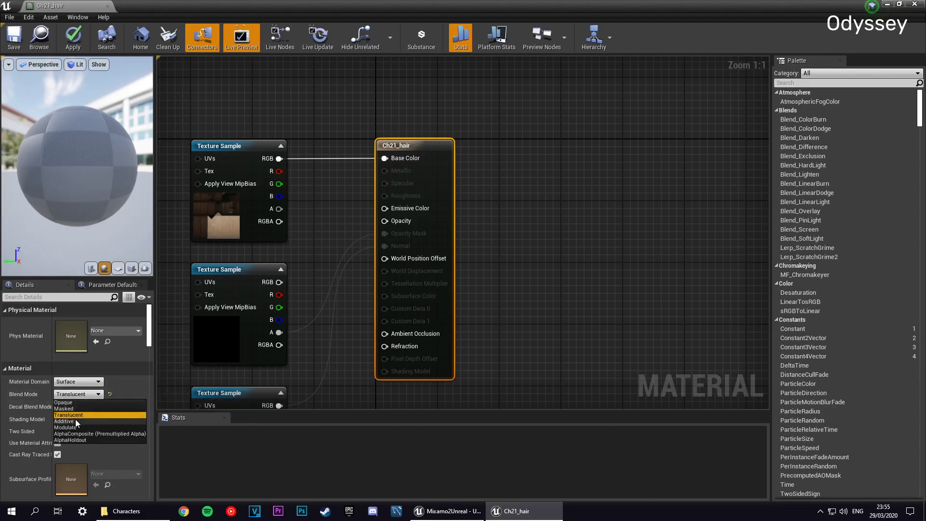
left_click(77, 409)
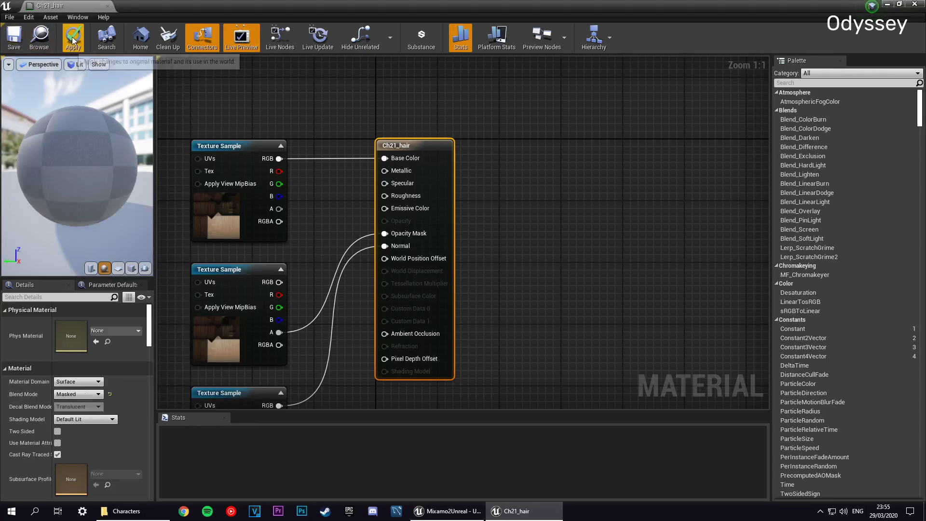
left_click(58, 46)
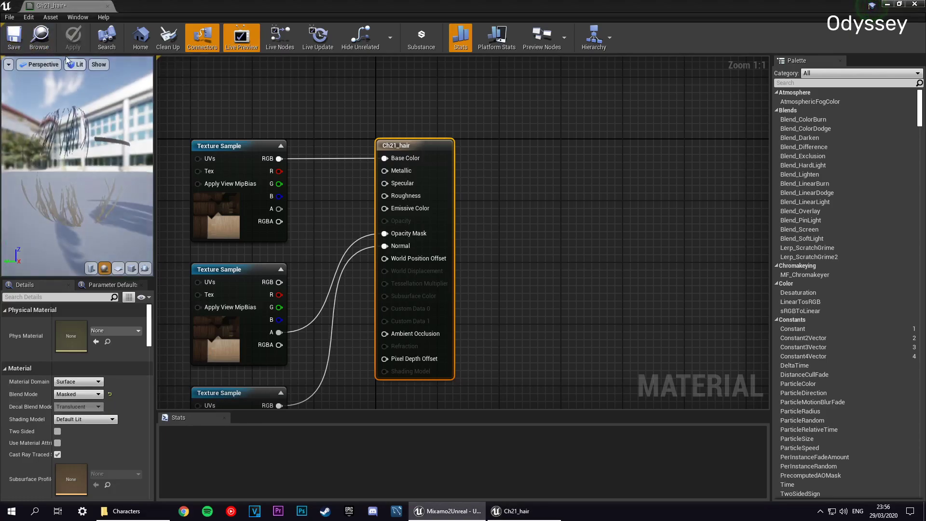
left_click(14, 44)
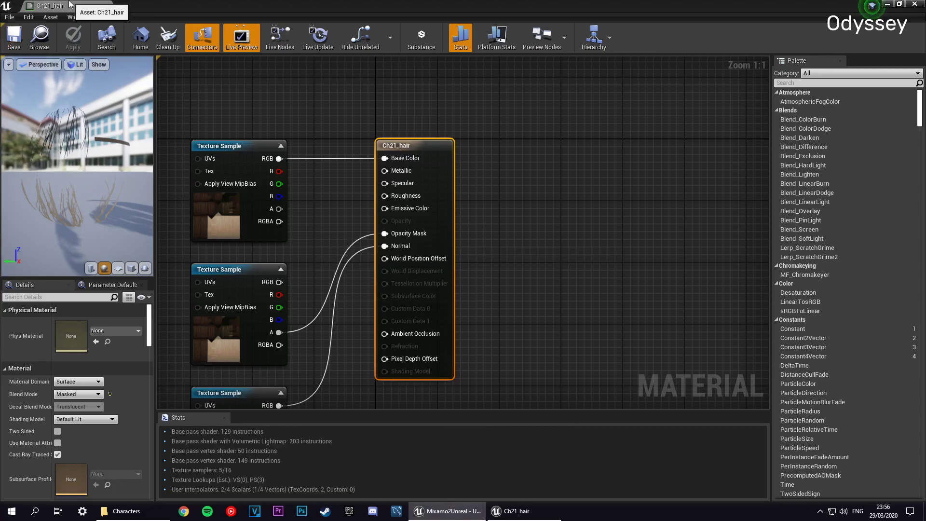
- Close the material editor and view the character's masked hair in the level
left_click(103, 5)
left_click(316, 155)
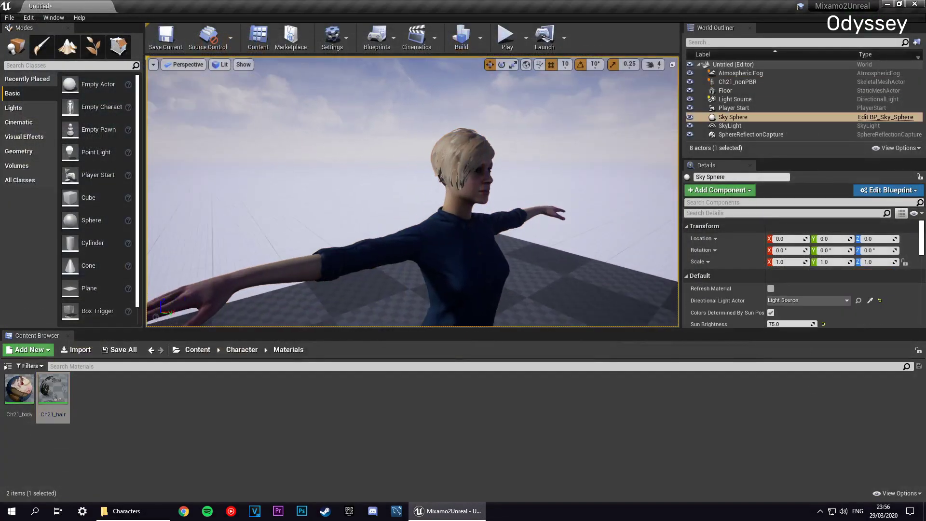
right_click_drag(316, 156, 349, 146)
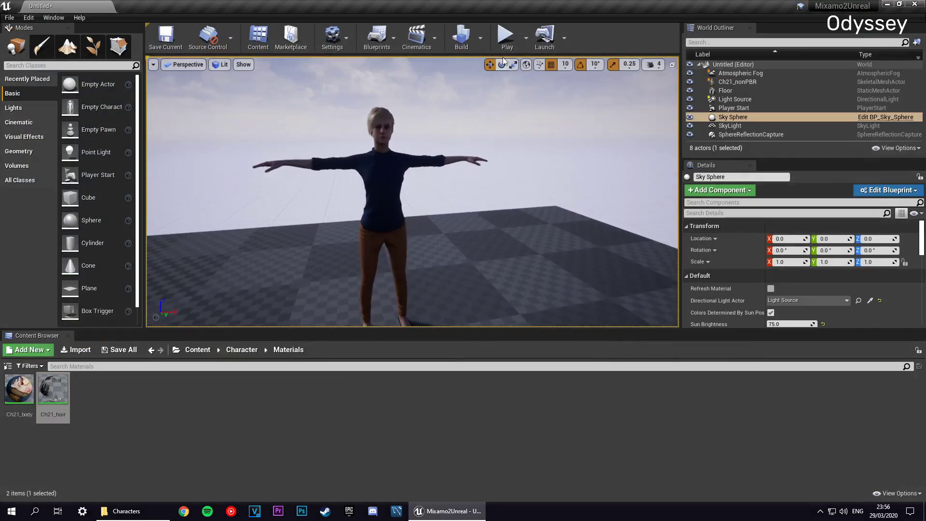